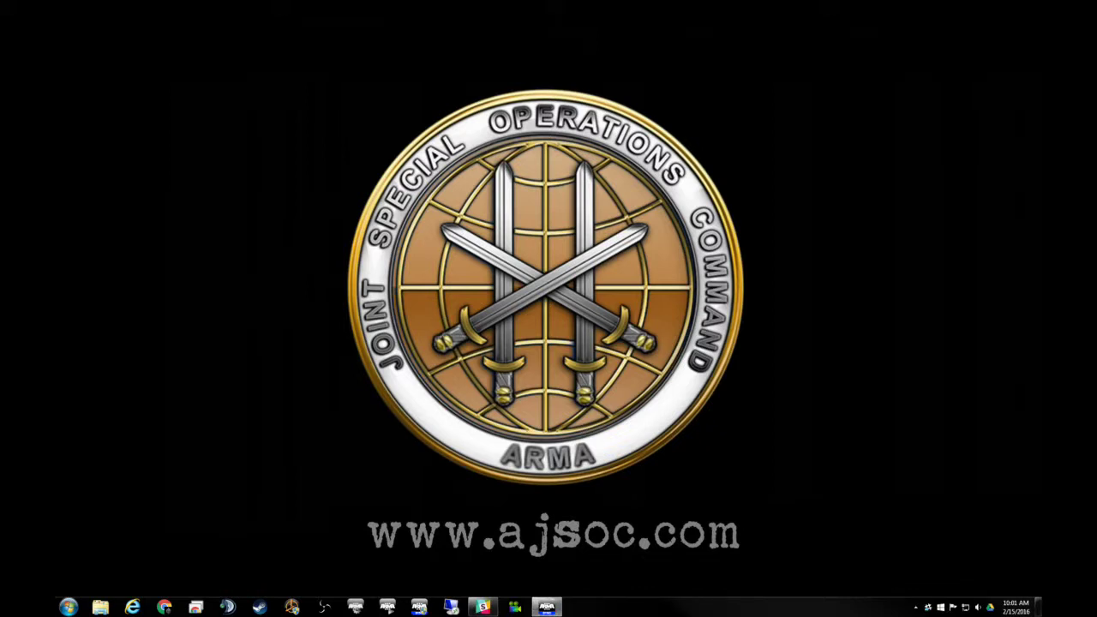
Bring the ArmA3Sync window onto this screen and review the ArmA III executable path in the launcher options
left_click_drag(1028, 29, 347, 78)
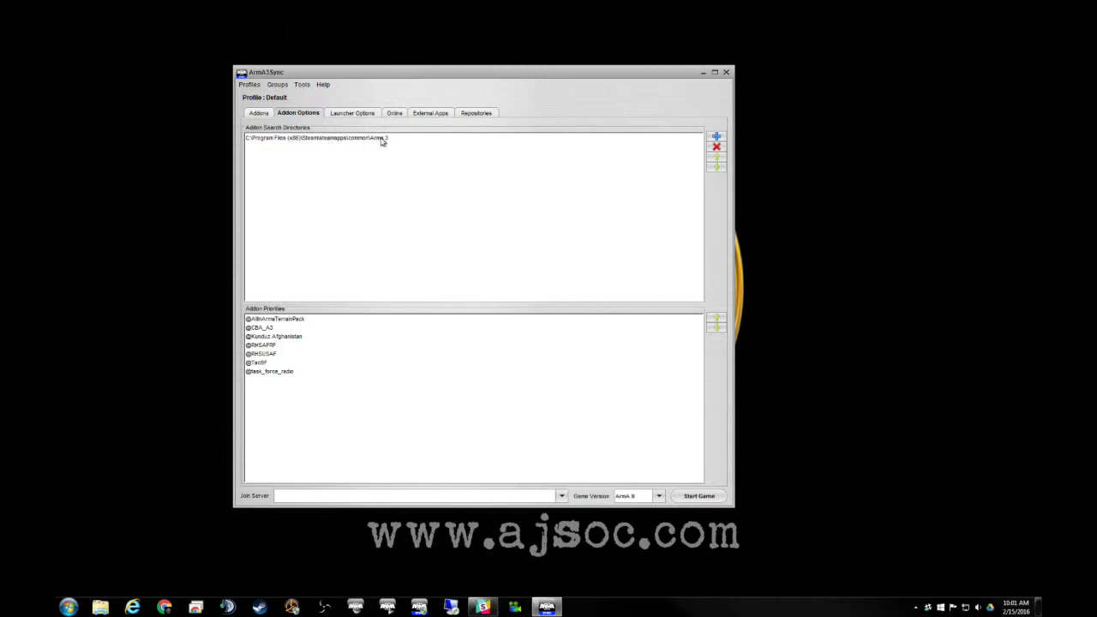
left_click(357, 114)
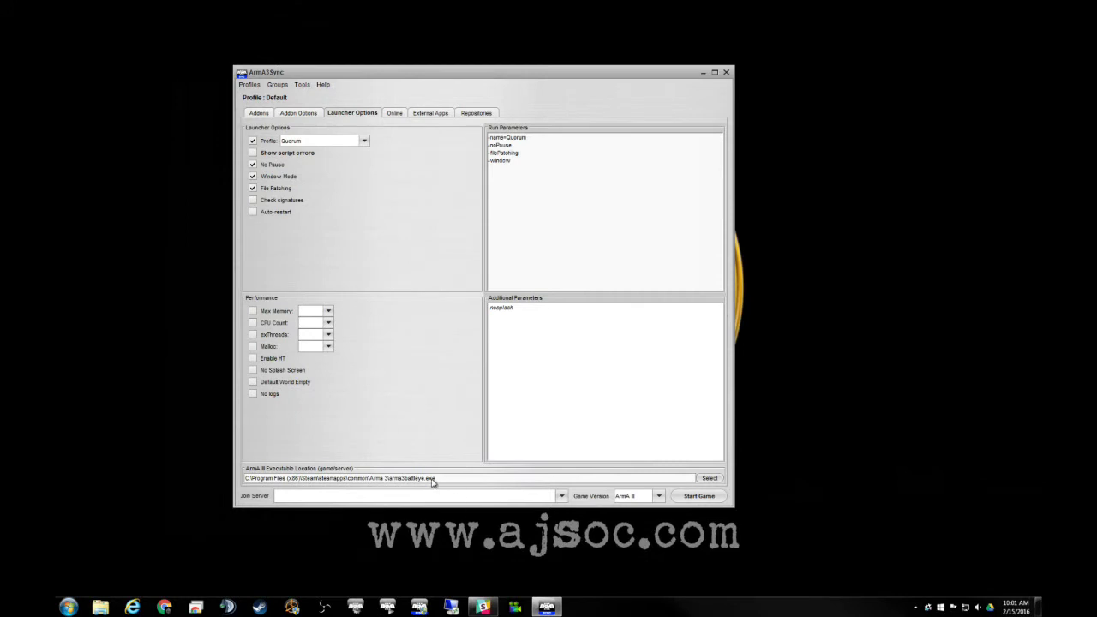
left_click_drag(453, 478, 385, 484)
left_click(442, 480)
Open a blank new repository form from the addon repositories list
left_click(476, 113)
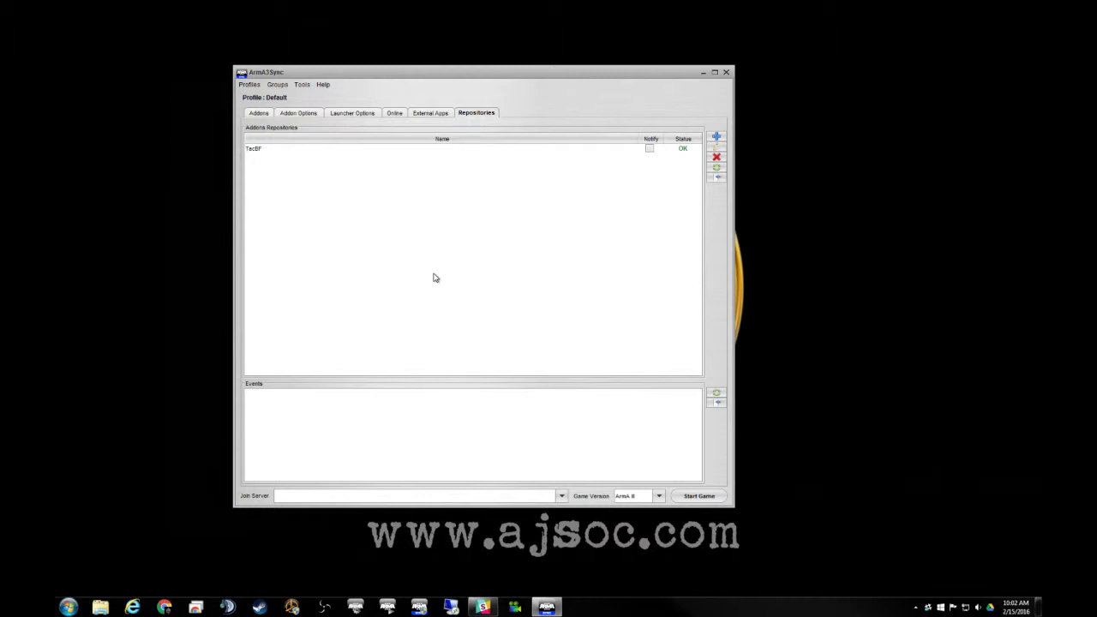
left_click(284, 152)
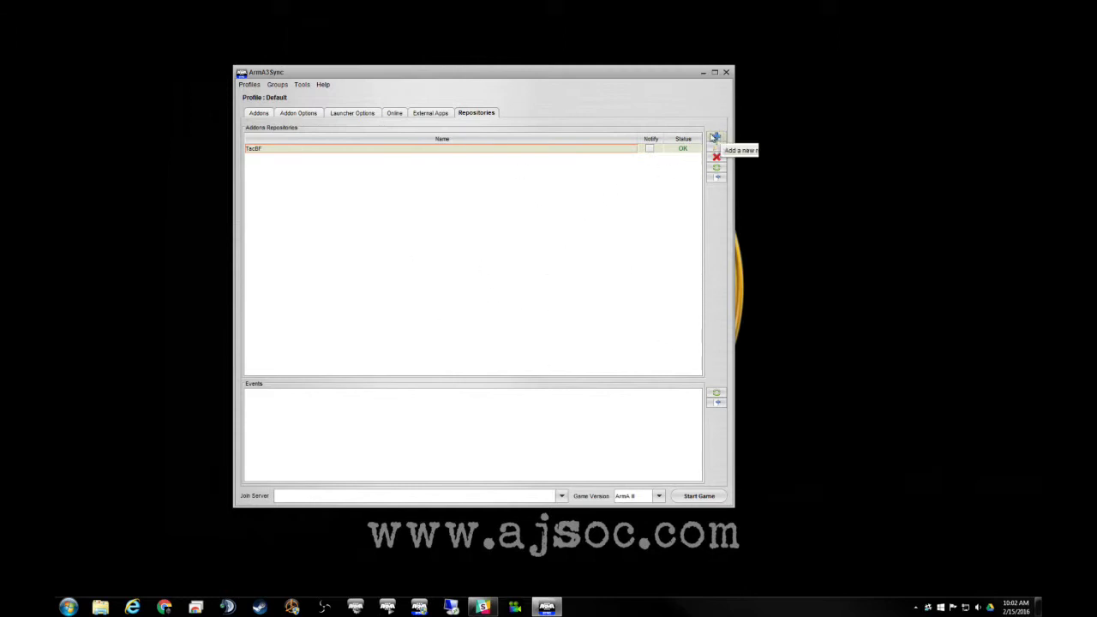
left_click(717, 137)
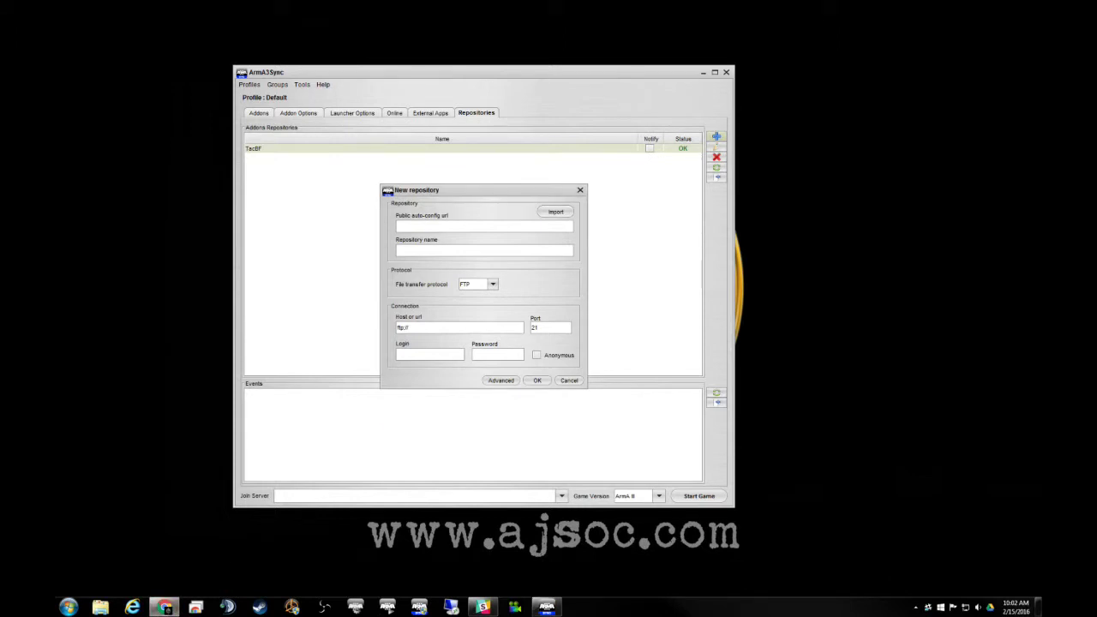
Switch to Chrome, copy the AutoConfig URL from the AJSOC site's Mods page, and move the browser window out of the way
left_click(163, 607)
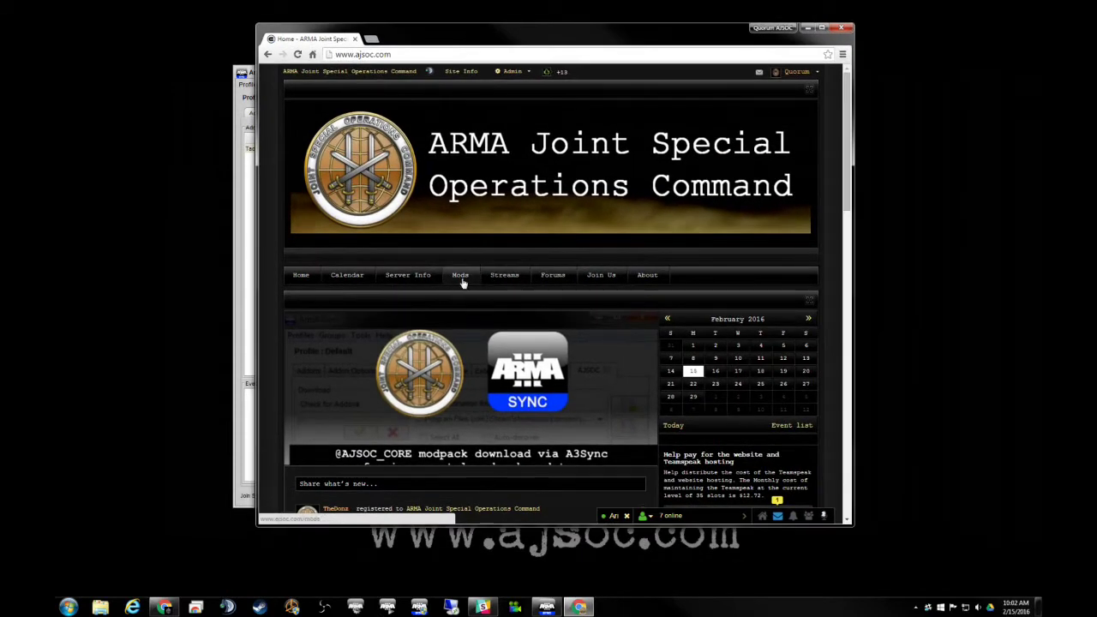
left_click(462, 275)
scroll(548, 399, "down", 3)
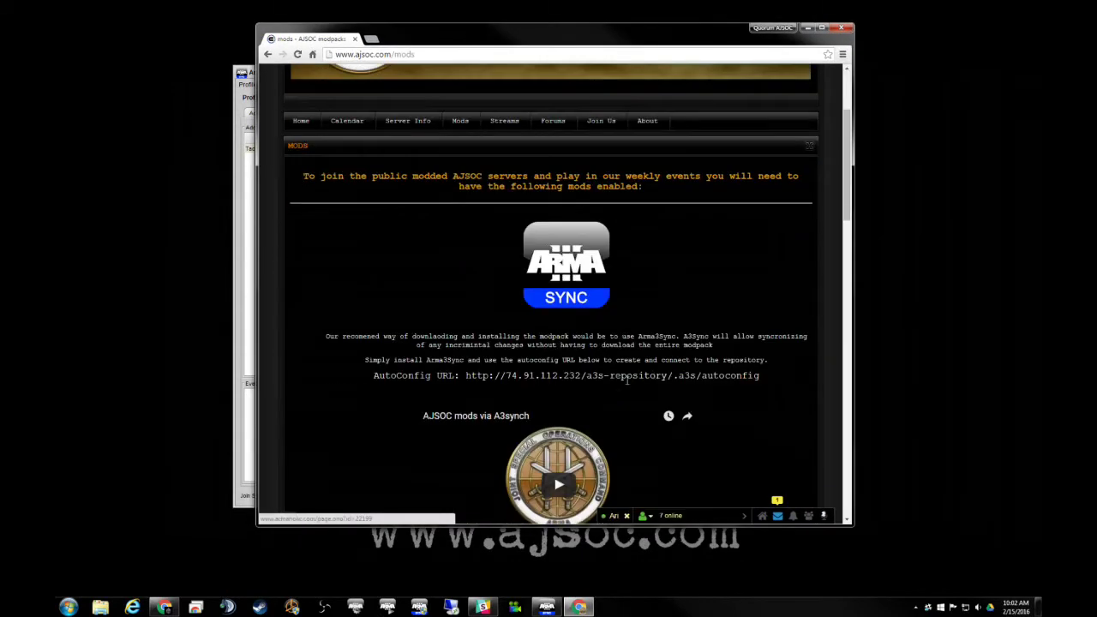
left_click_drag(771, 377, 464, 375)
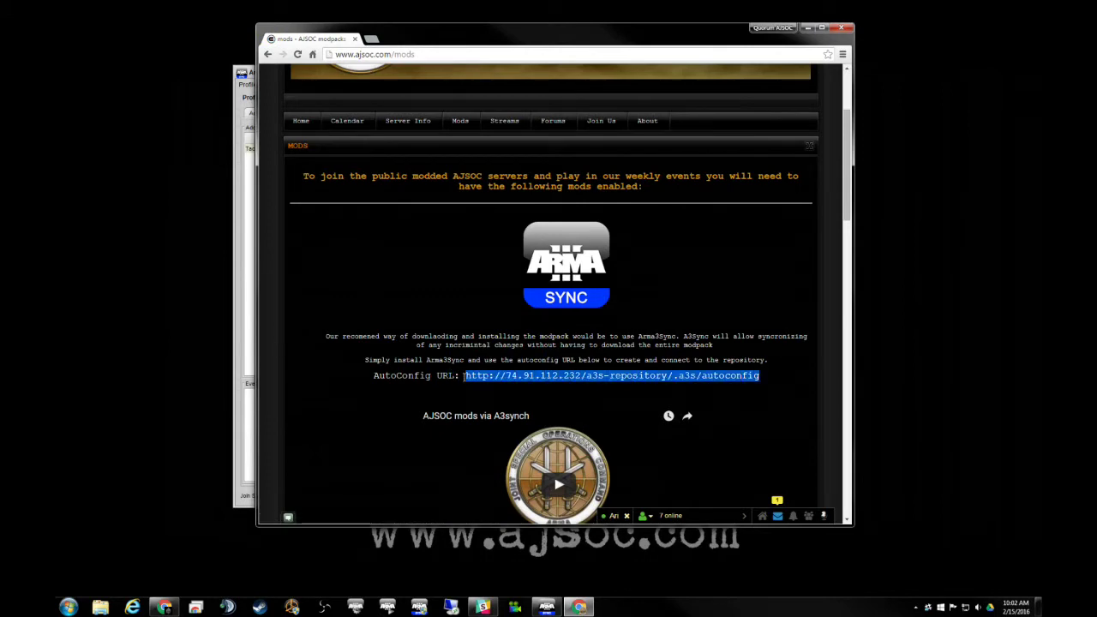
right_click(526, 376)
left_click(548, 386)
left_click_drag(510, 40, 1096, 41)
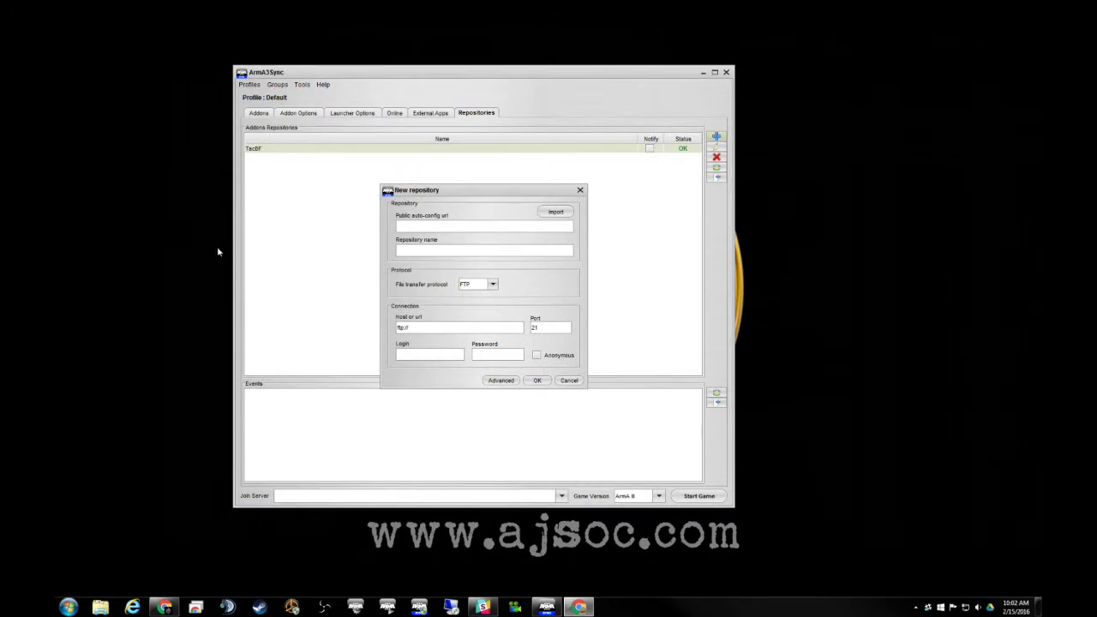
left_click(420, 226)
right_click(420, 226)
left_click(442, 233)
left_click(555, 212)
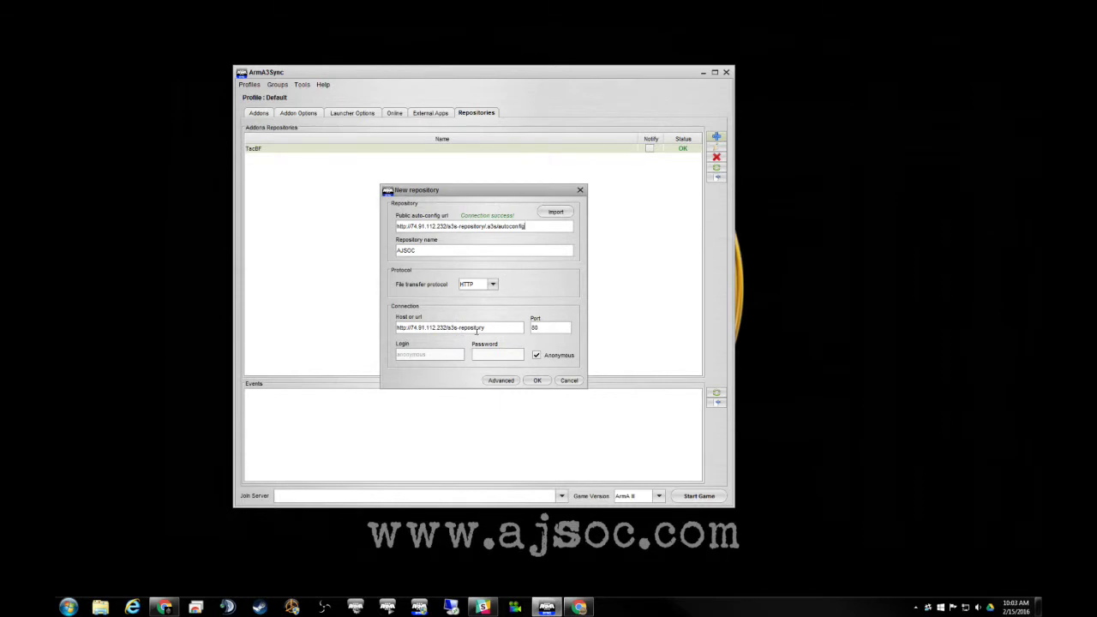
left_click(536, 380)
Connect to the AJSOC repository and check it for addons, dismissing the Java update notification
left_click(329, 152)
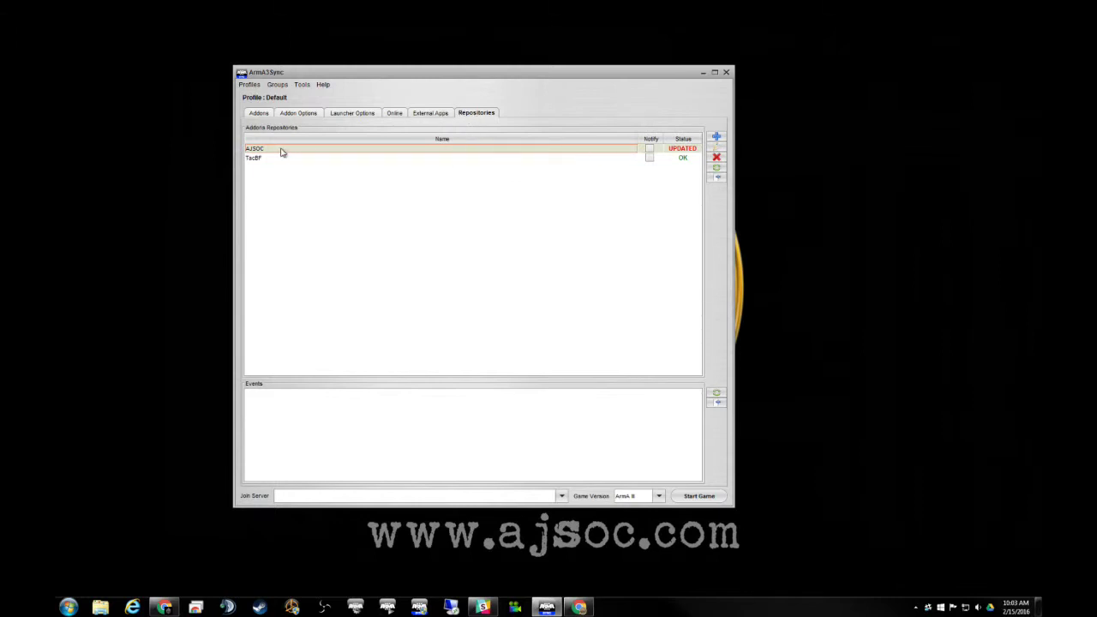
left_click(715, 182)
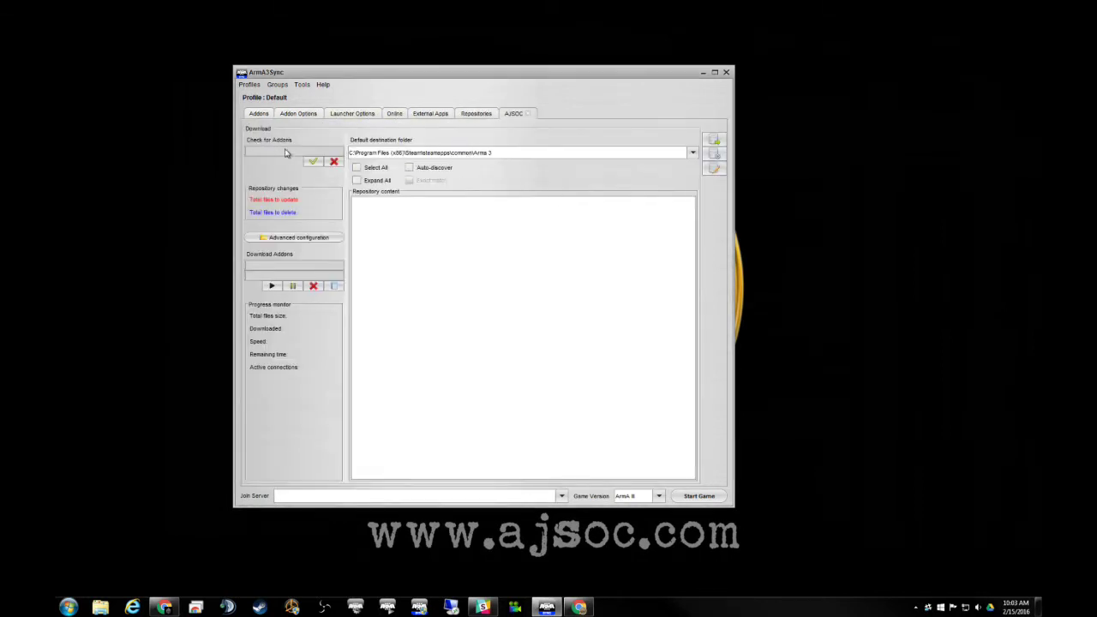
left_click(313, 163)
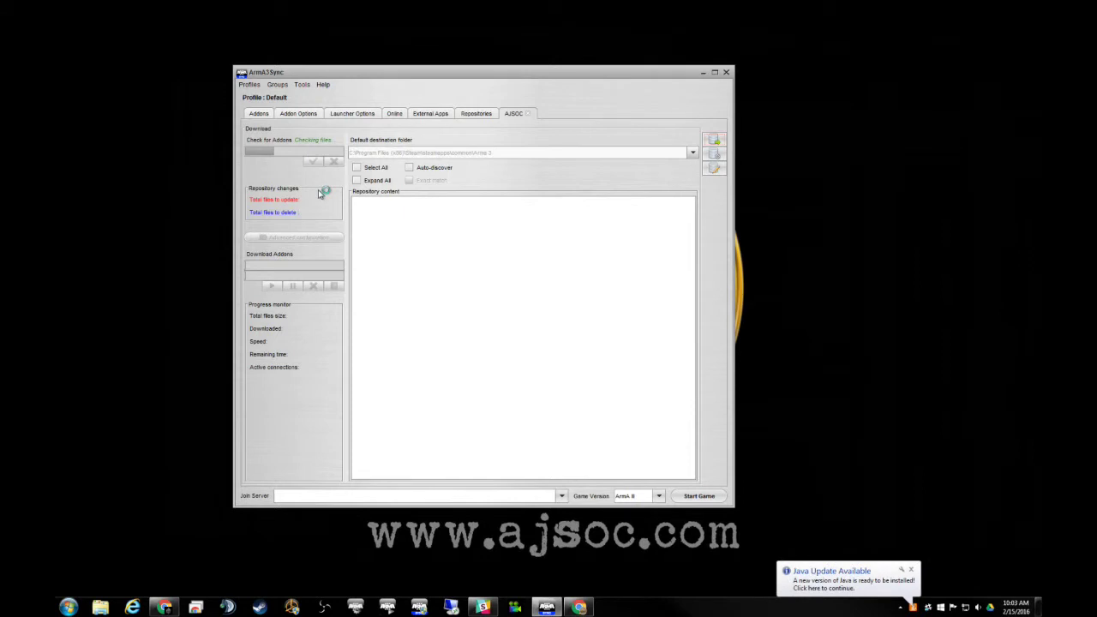
left_click(913, 572)
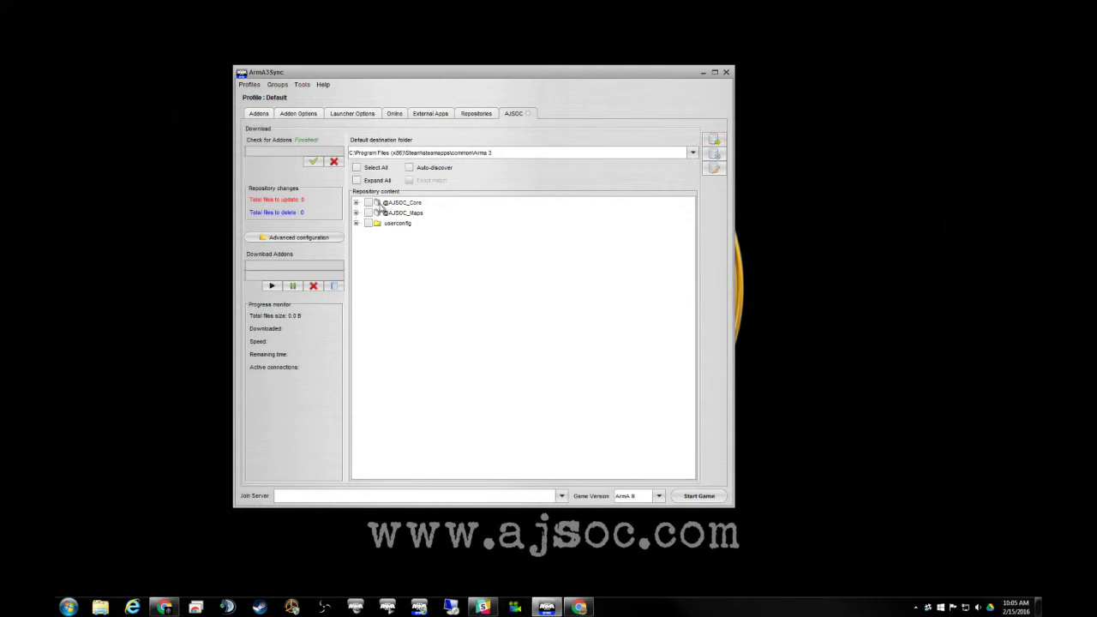
Select all the AJSOC repository content and download it to the default destination folder
left_click(356, 167)
left_click(272, 287)
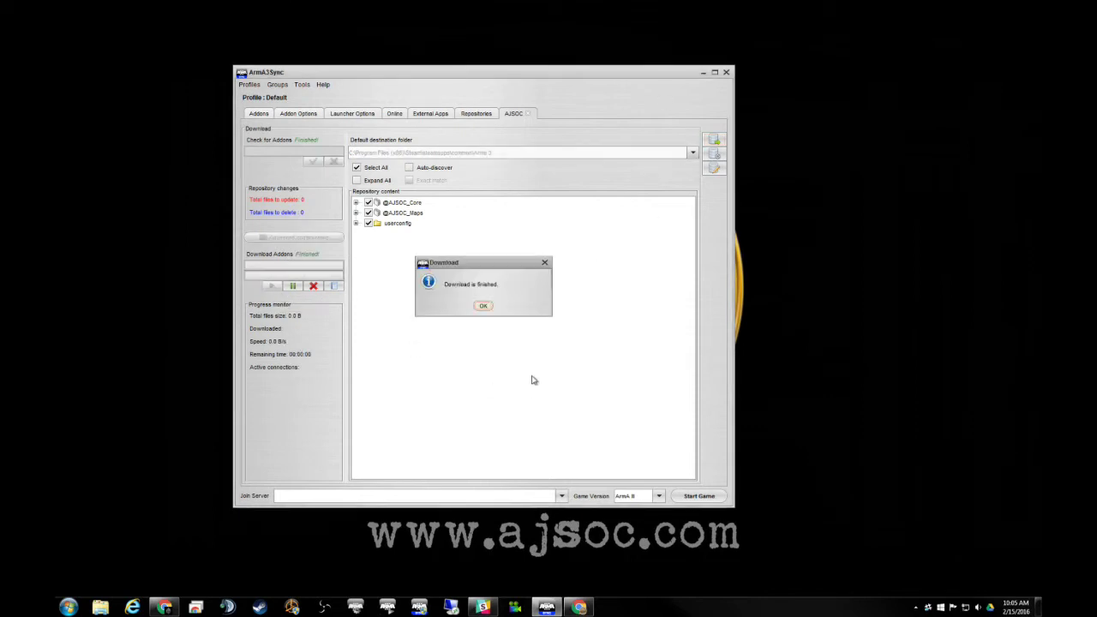
left_click(483, 306)
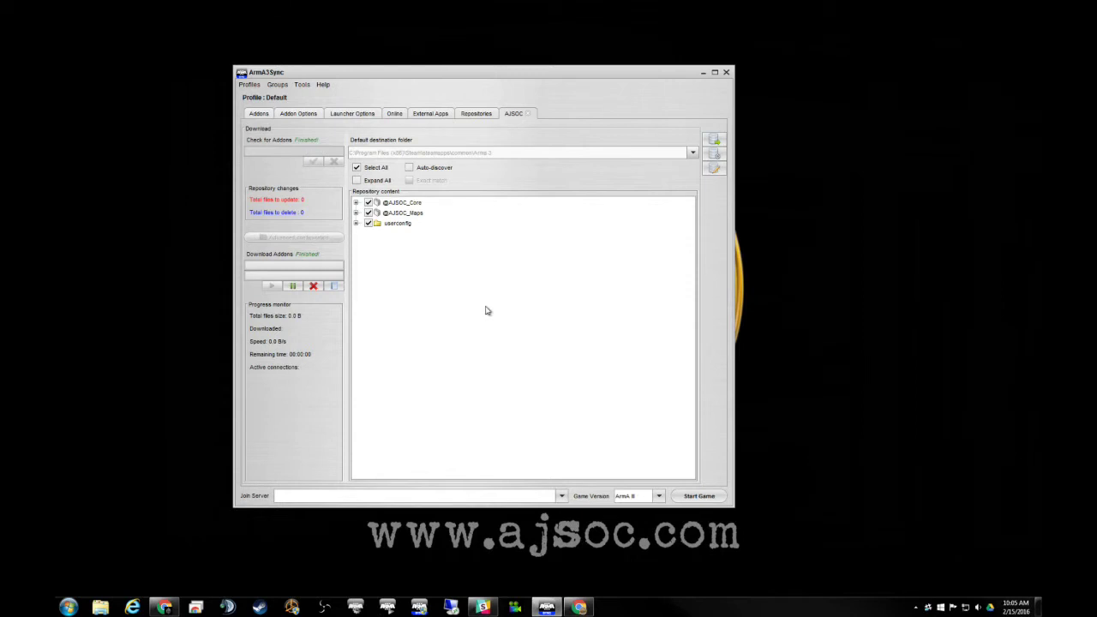
Create an addon group from the AJSOC repository modset
left_click(257, 113)
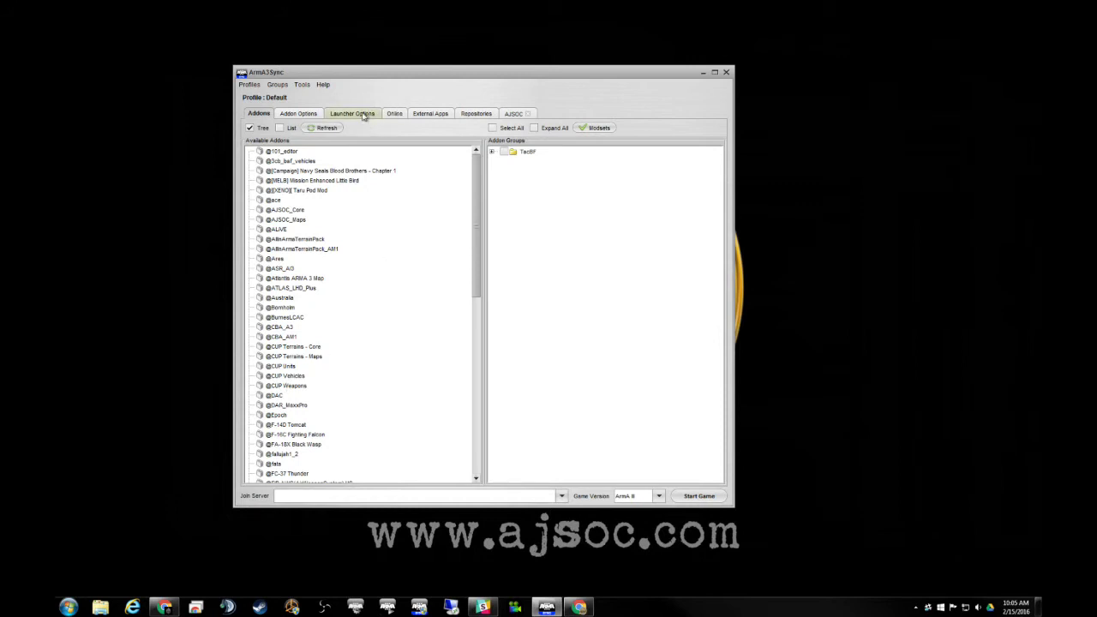
left_click(600, 129)
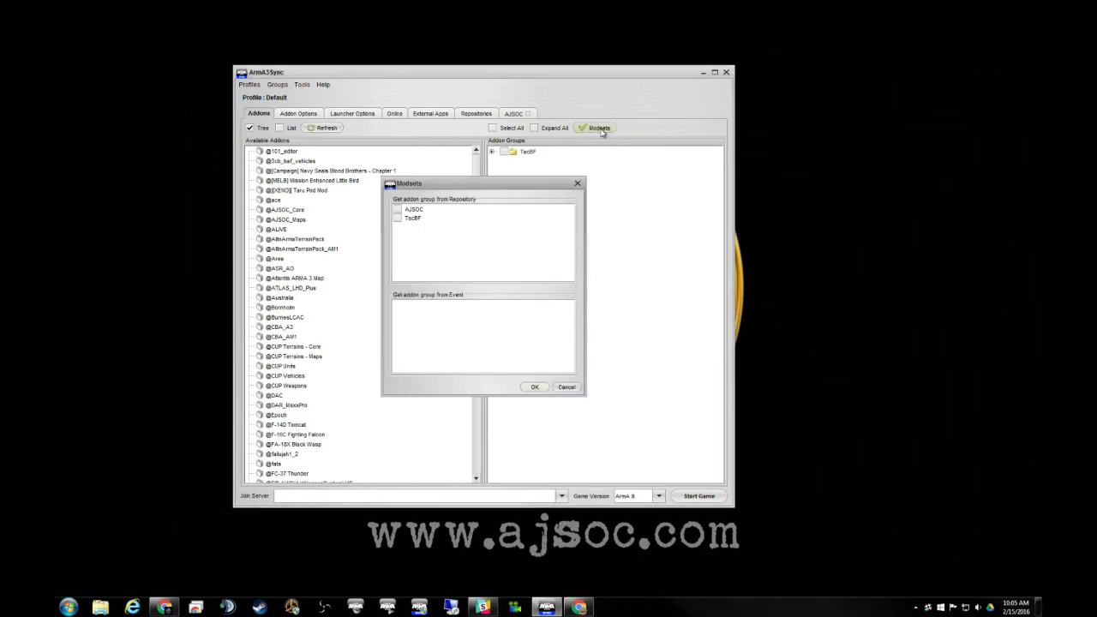
left_click(398, 211)
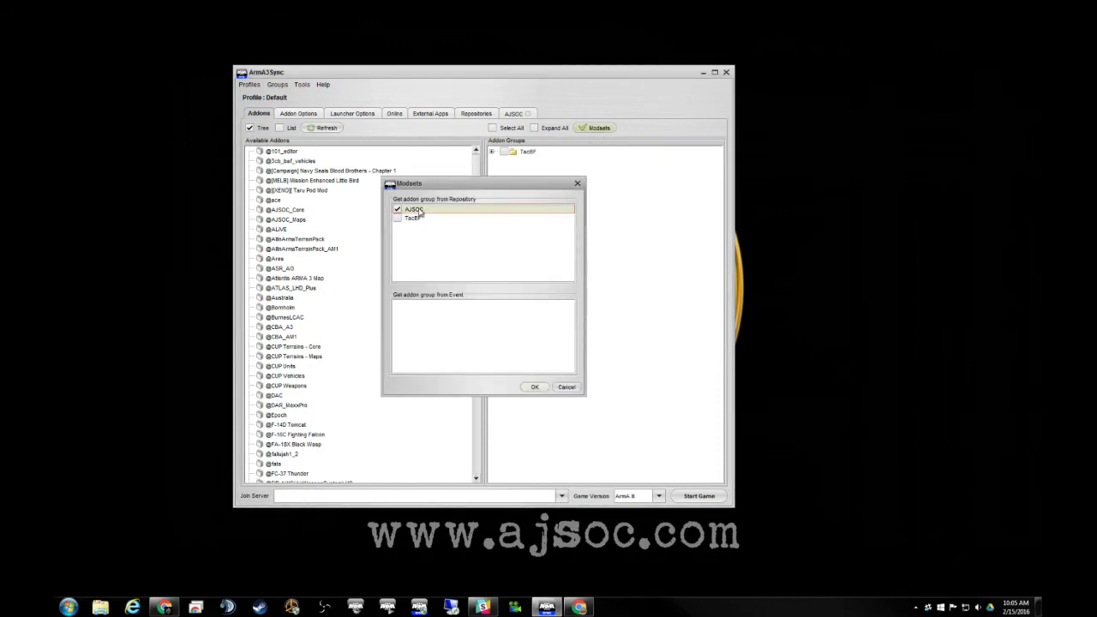
left_click(533, 387)
Expand and enable the whole AJSOC addon group, and start the game with it
left_click(491, 152)
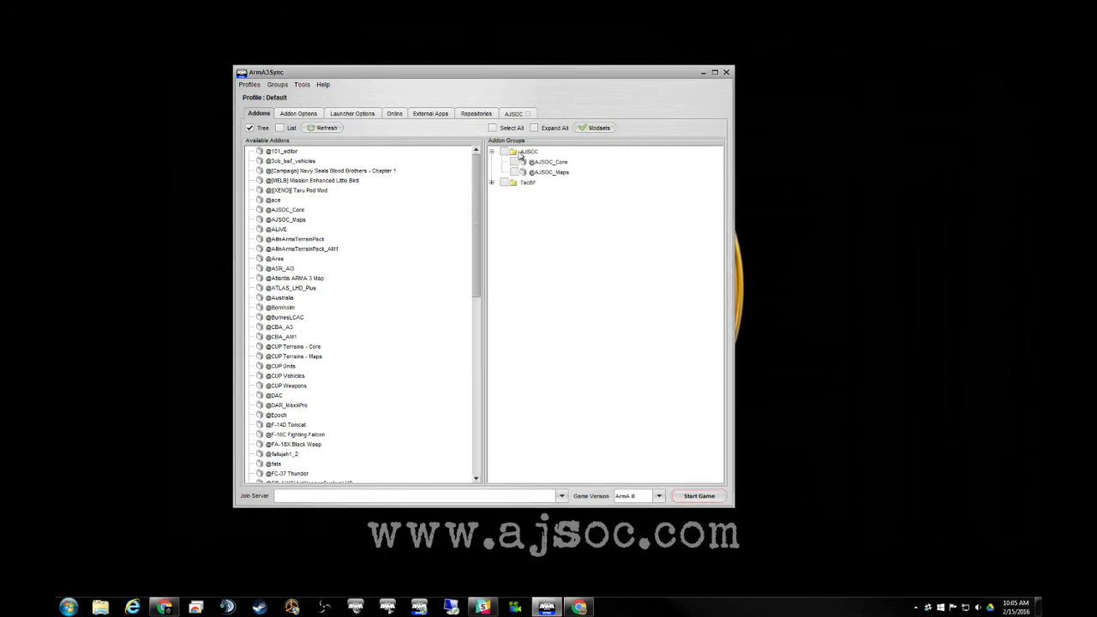
left_click(504, 151)
left_click(699, 497)
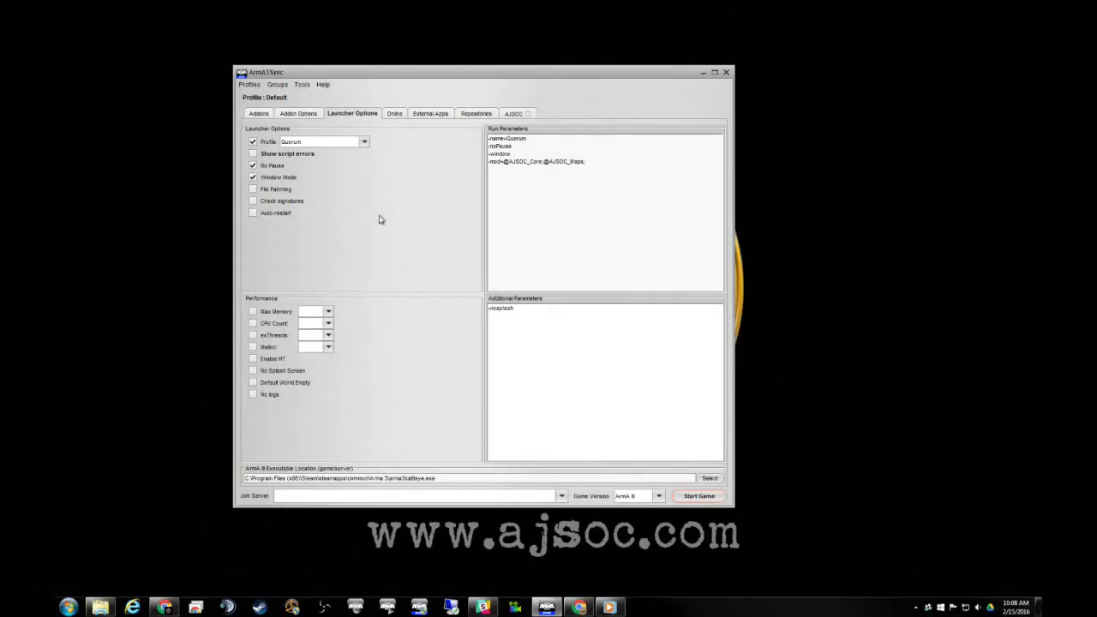
Reposition the ArmA3Sync window nearer the desktop's centre and enable File Patching in the launcher options
left_click_drag(409, 69, 483, 60)
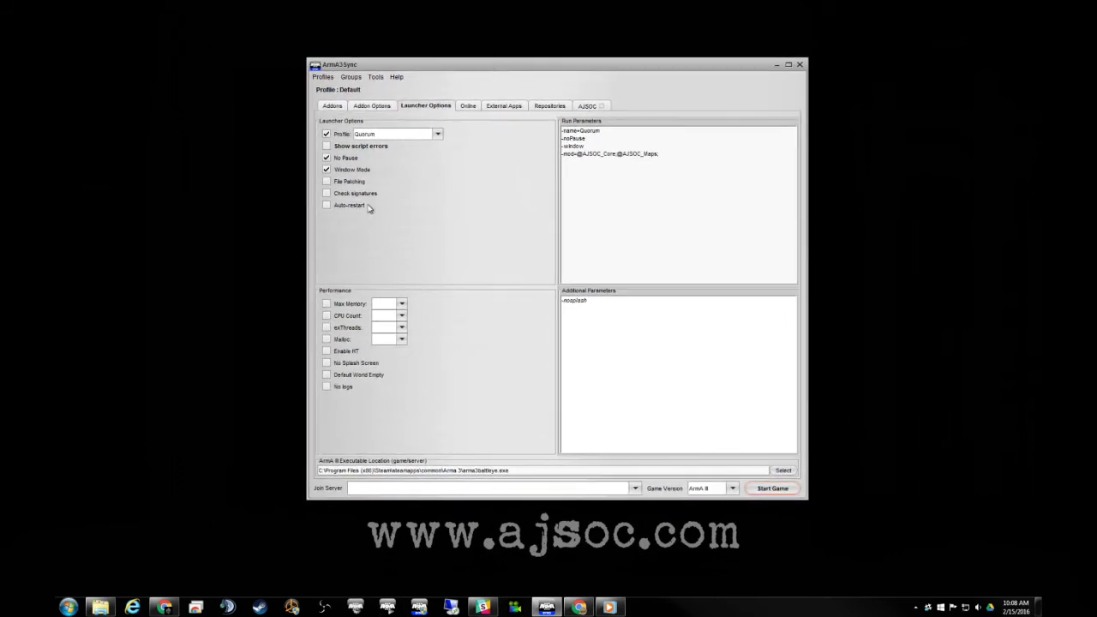
left_click(327, 183)
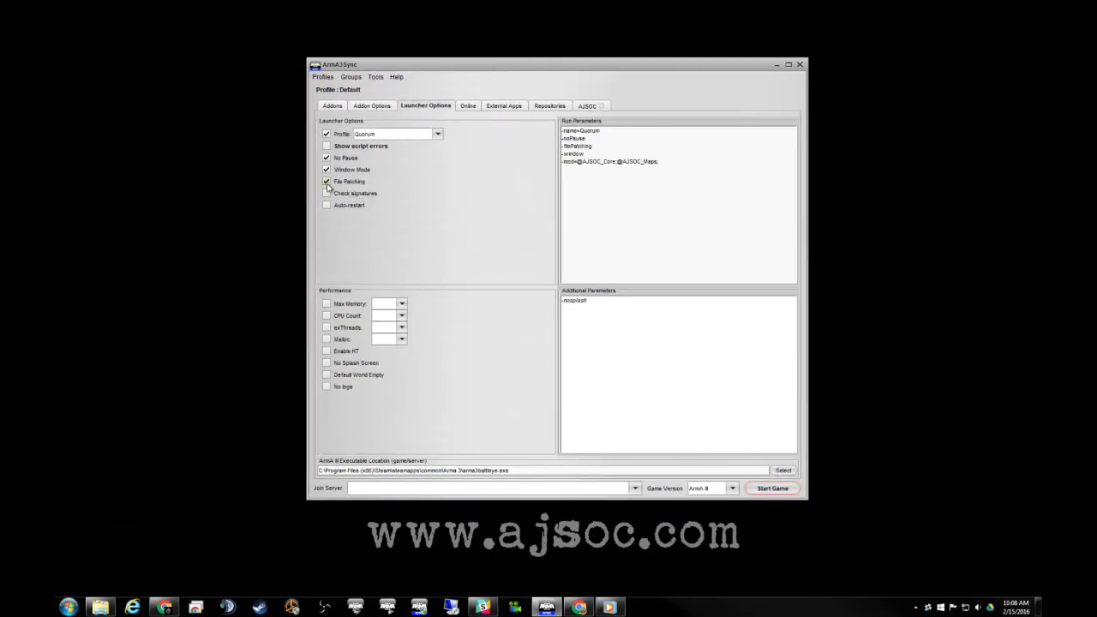